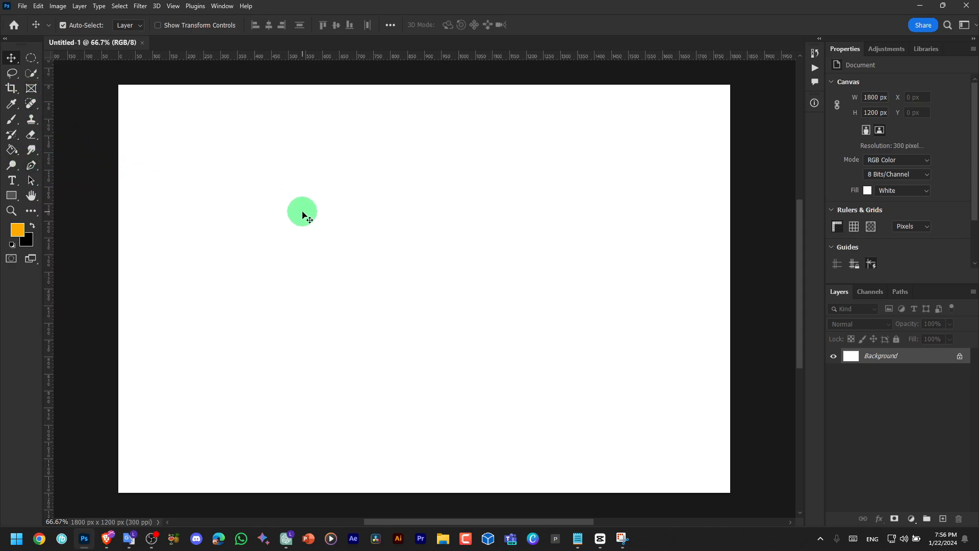
Step: Draw a large closed four-sided path around the middle of the canvas with the Pen tool in Path mode
key(p)
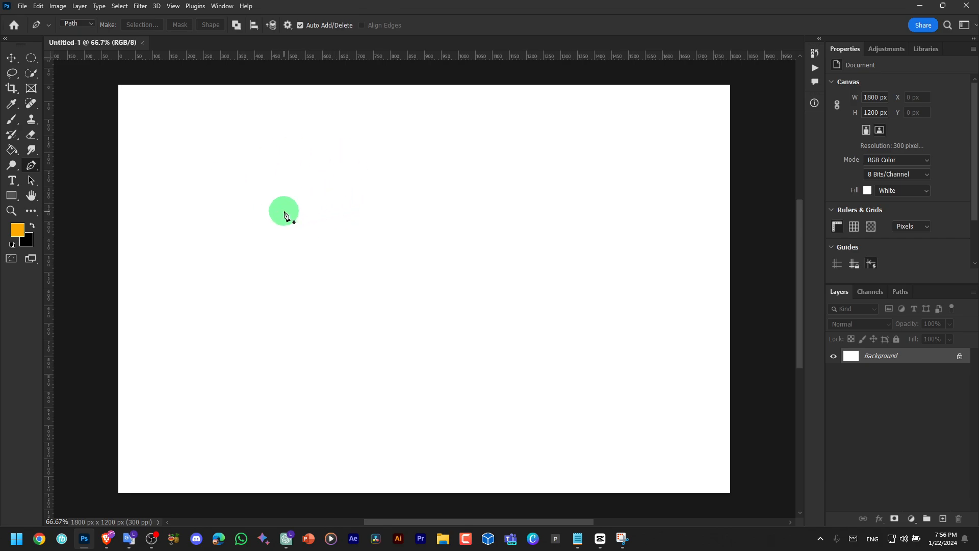
click(255, 171)
click(550, 177)
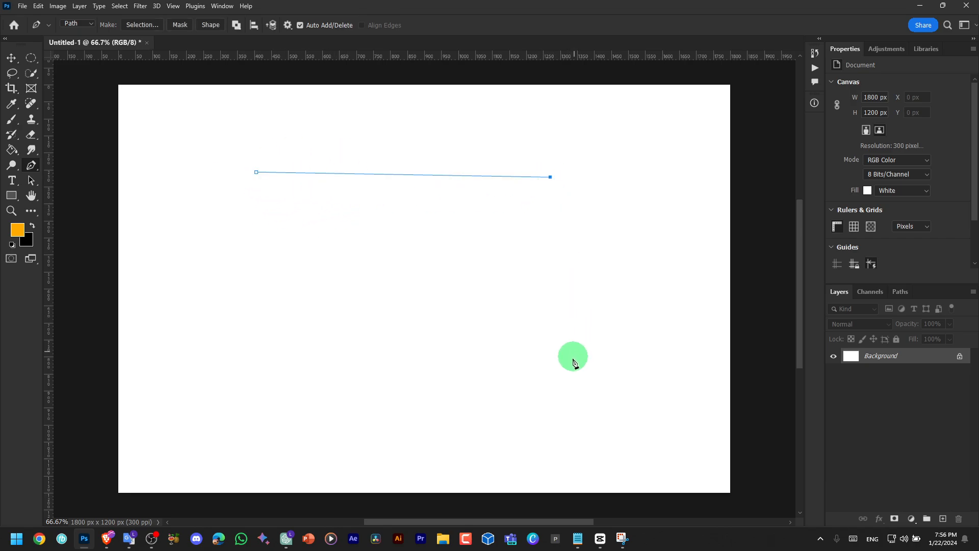
click(567, 371)
click(247, 381)
click(256, 172)
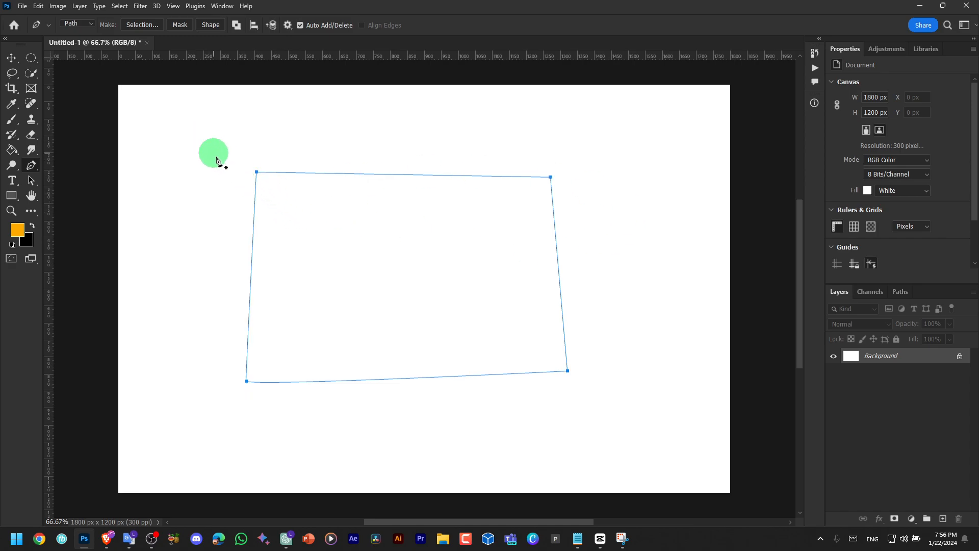
Step: Draw a second closed four-sided path just inside the first one to form a frame outline
click(271, 367)
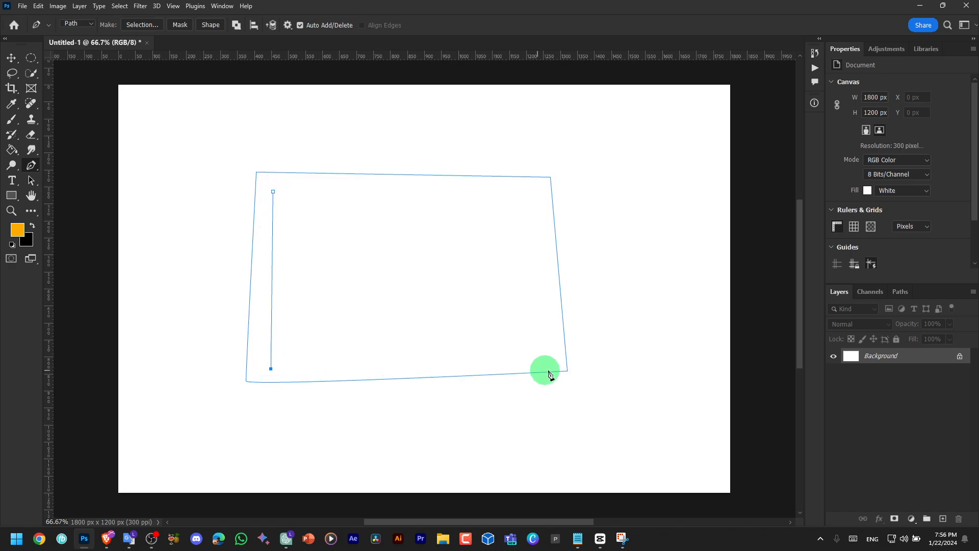
click(545, 360)
click(534, 198)
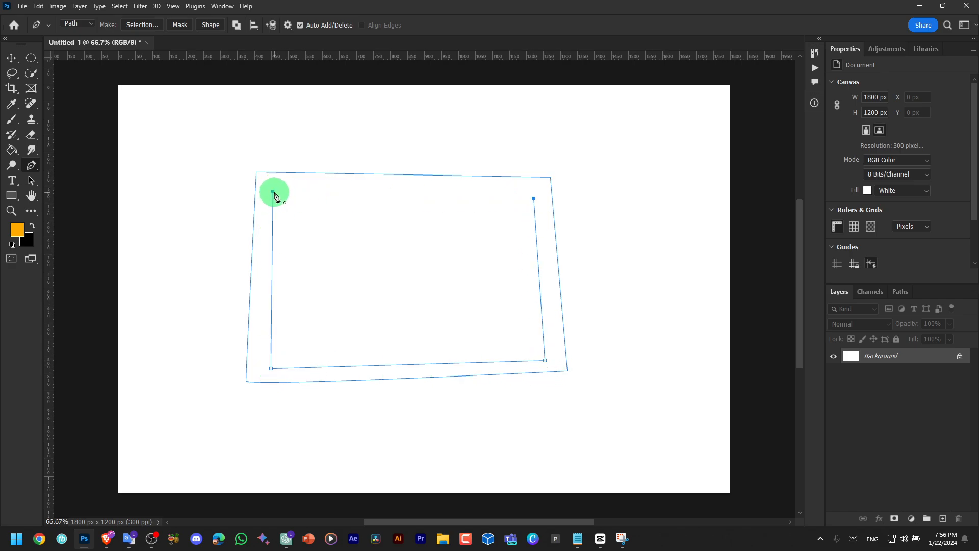
click(273, 191)
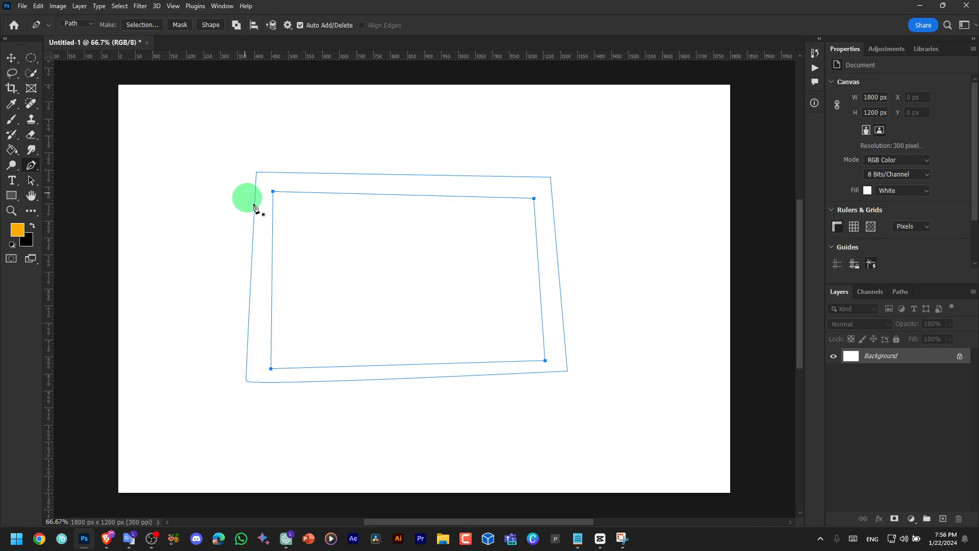
click(406, 195)
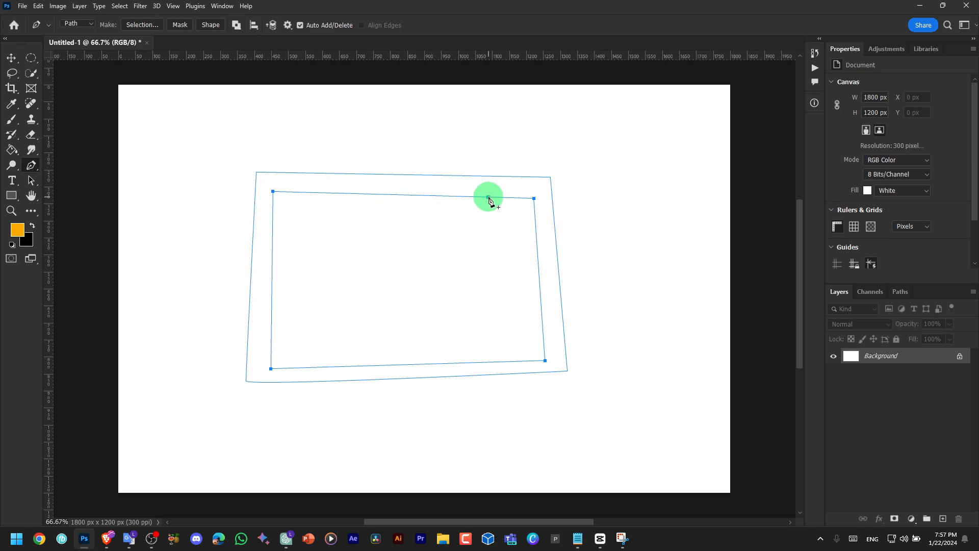
Step: Show the document's paths and load the work path as a selection
click(222, 7)
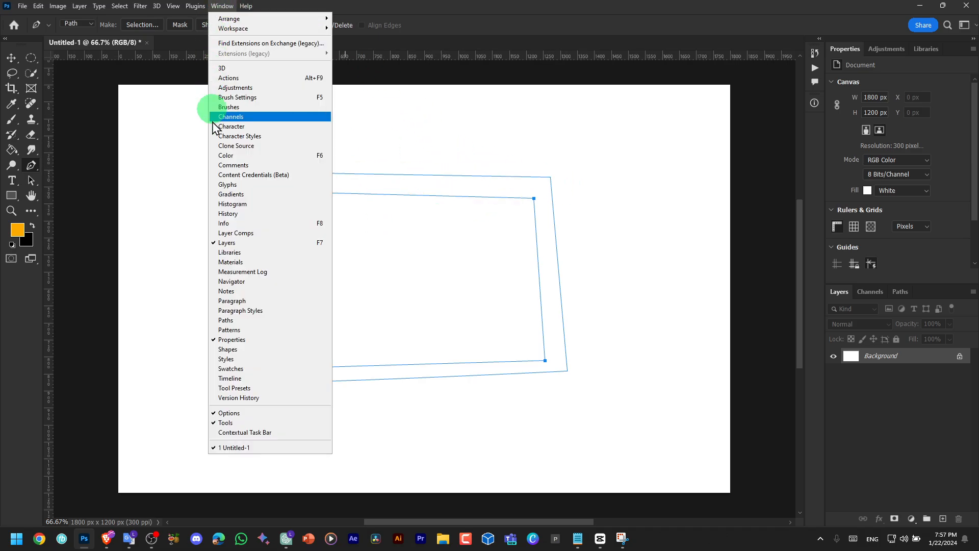
click(247, 320)
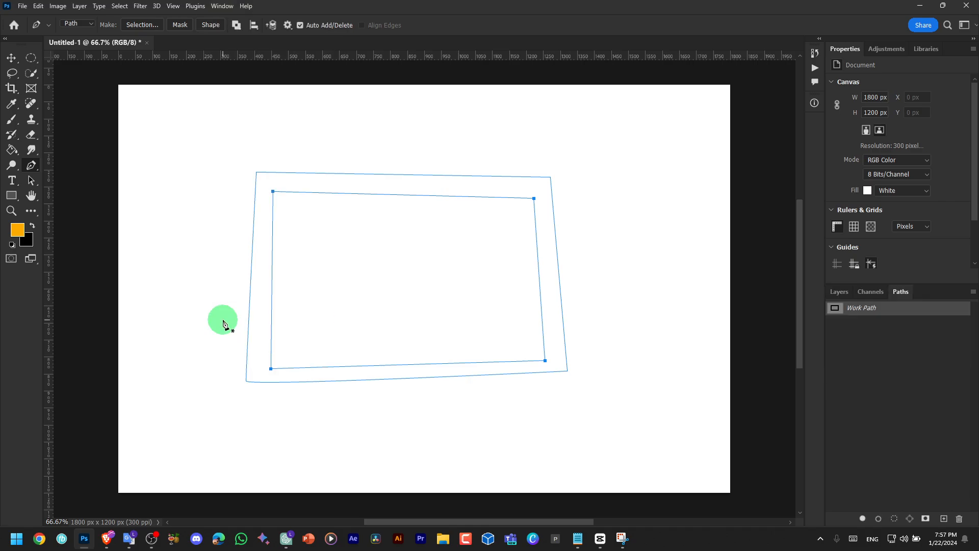
double_click(836, 311)
click(544, 187)
click(831, 315)
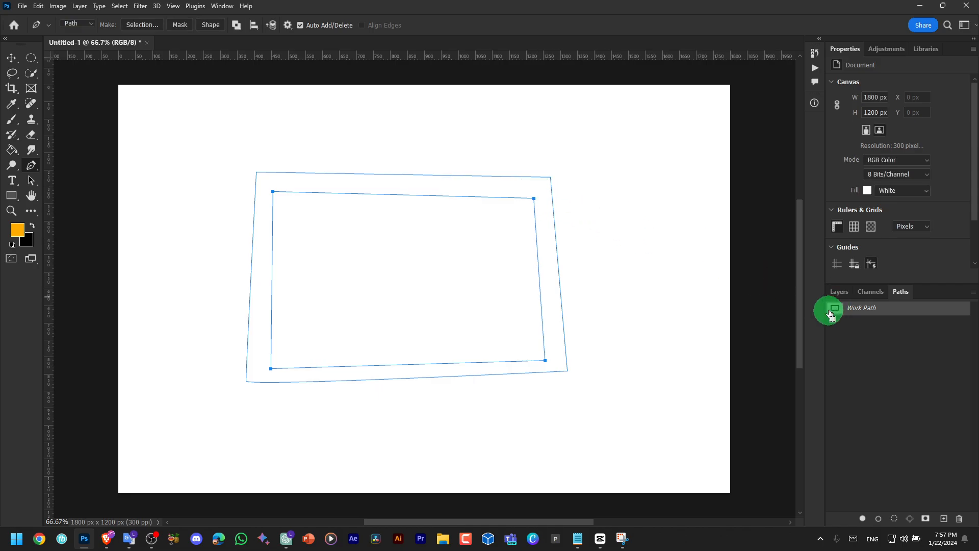
ctrl+click(831, 315)
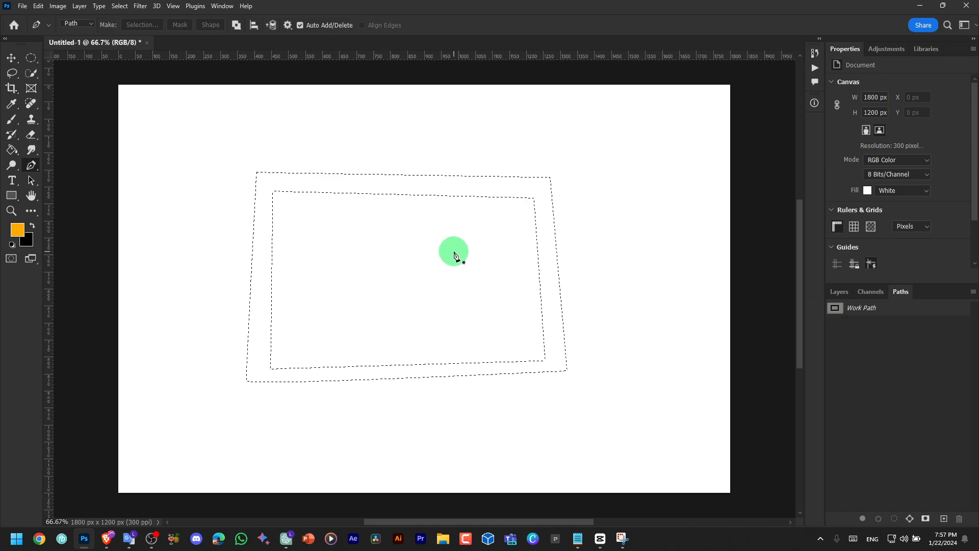
Step: Paint orange over the upper-left part of the frame selection with the Brush tool
click(12, 122)
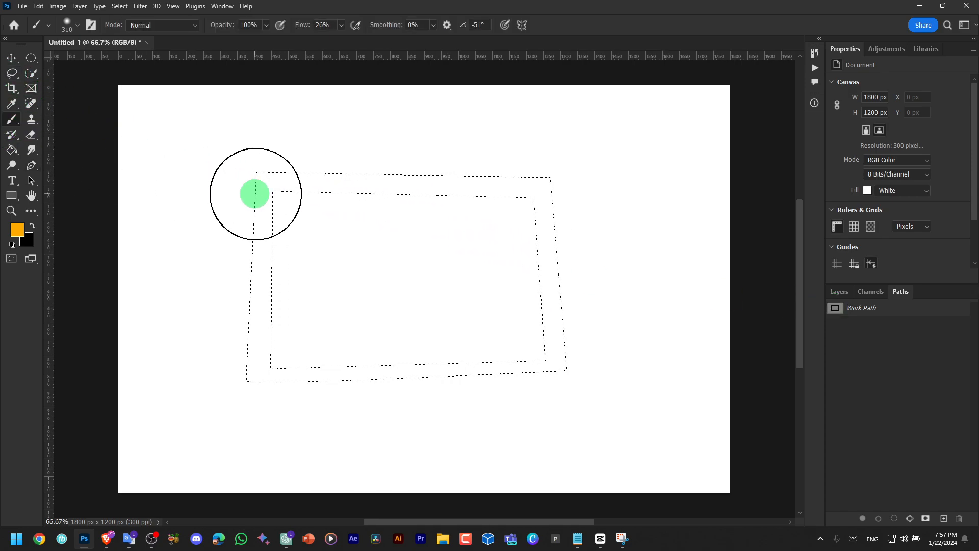
mouse_move(254, 192)
mouse_down()
mouse_move(214, 188)
mouse_move(219, 195)
mouse_move(182, 201)
mouse_move(342, 222)
mouse_move(316, 201)
mouse_move(124, 200)
mouse_up()
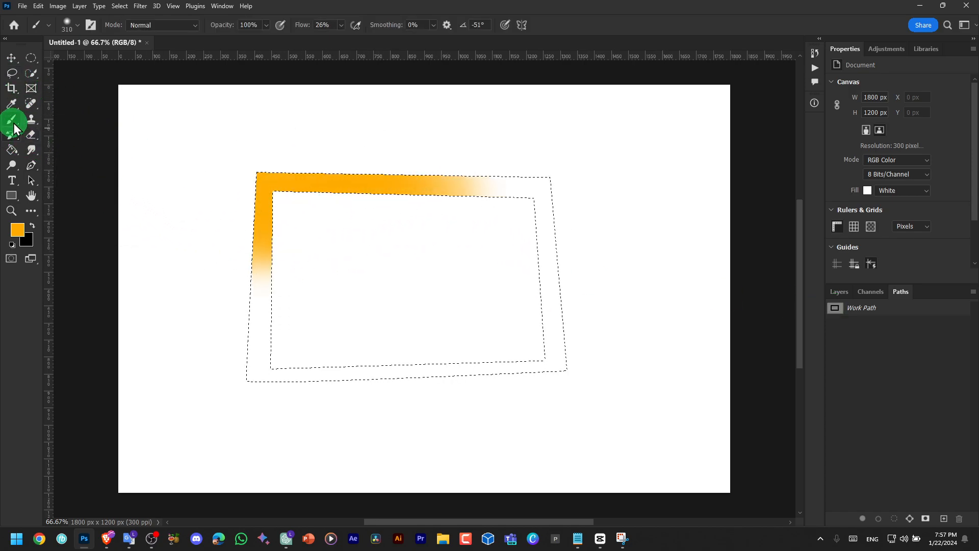
Step: Fill the frame selection with the blue-to-black radial gradient using the Gradient tool, running it from outside the left edge toward the right side
click(10, 197)
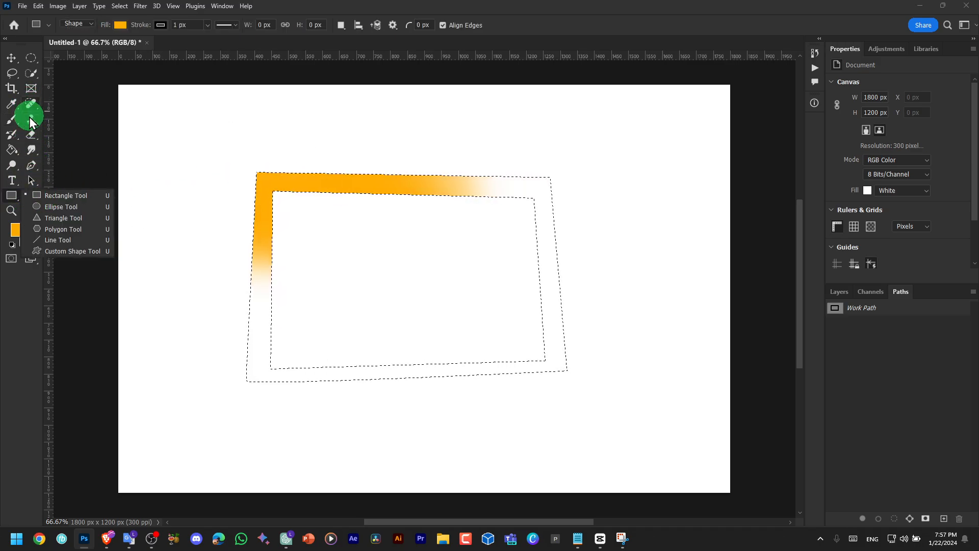
right_click(12, 149)
click(51, 148)
drag(179, 201, 508, 244)
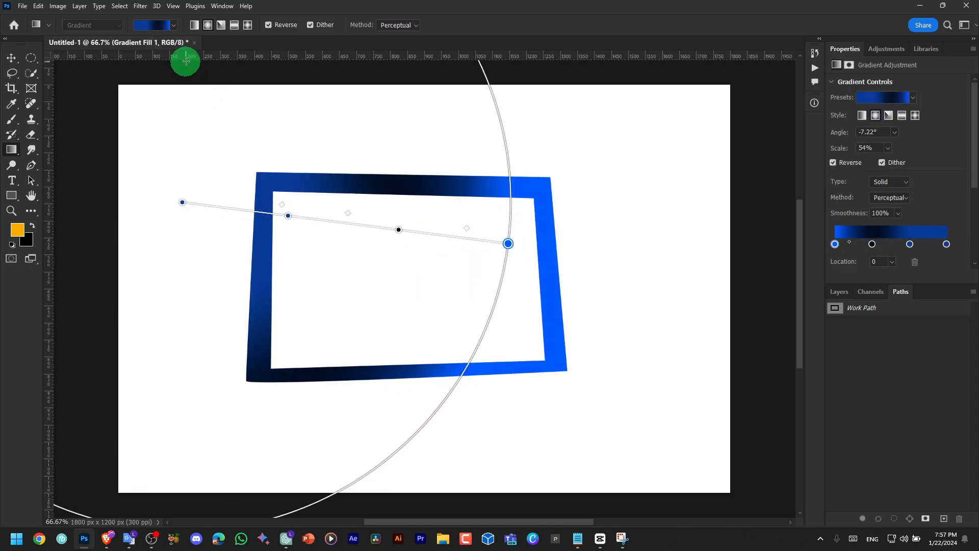
Step: Try the angle and reflected gradient styles on the frame's gradient fill
click(221, 25)
click(234, 25)
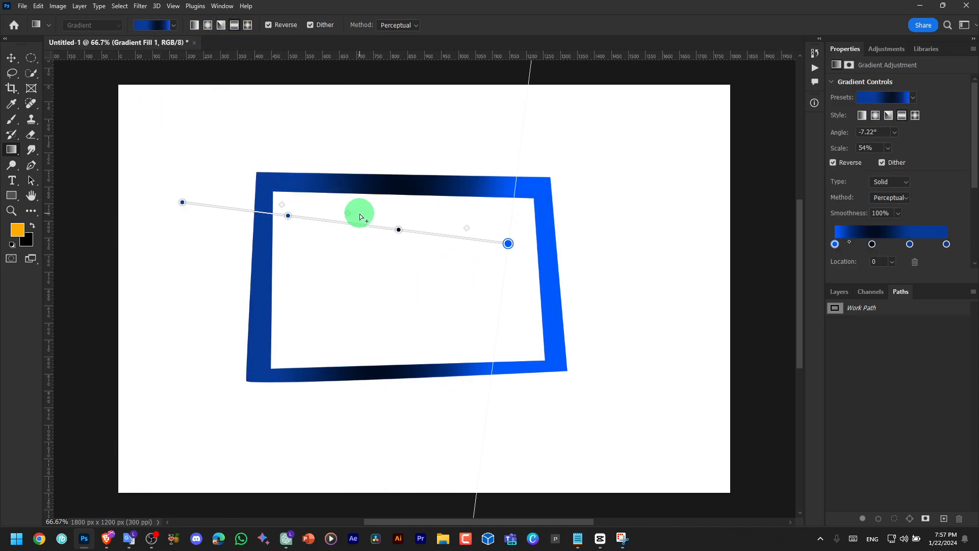
click(11, 57)
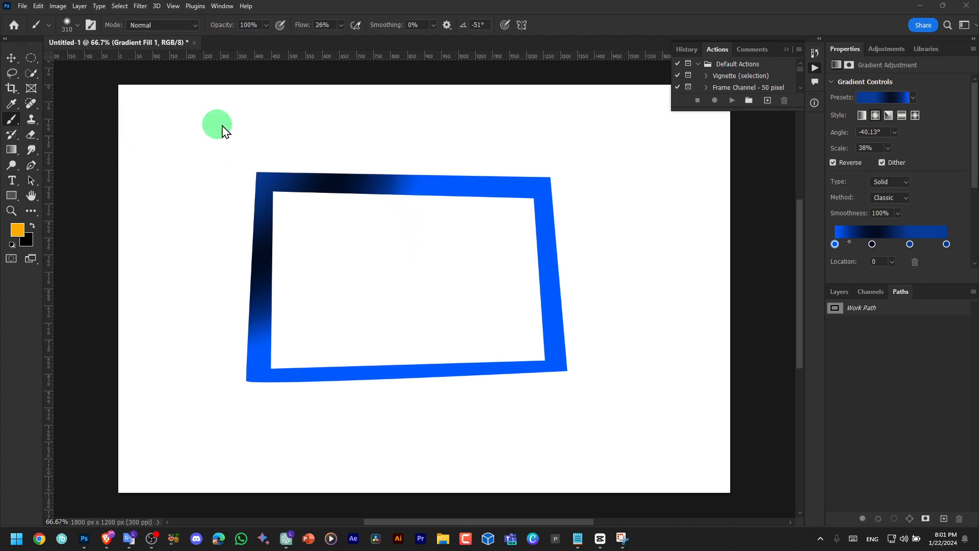
Step: Draw a closed four-sided Pen path, about 680 by 580 px, overlapping the frame's upper-right corner
click(29, 164)
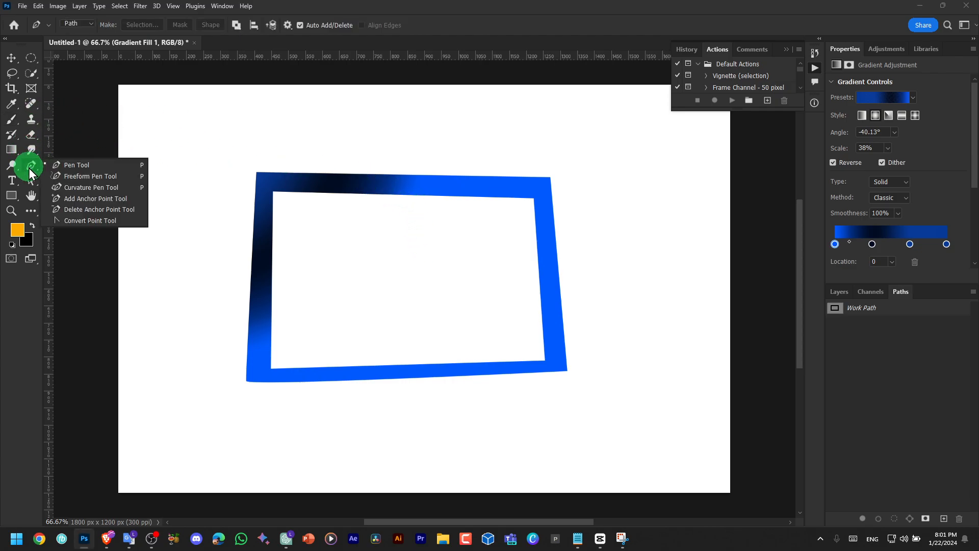
click(71, 162)
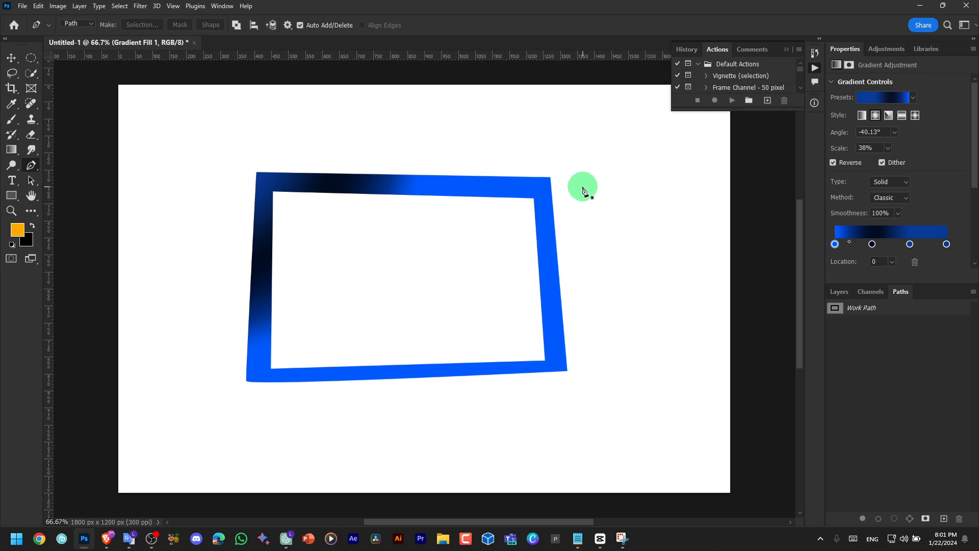
click(424, 150)
click(412, 323)
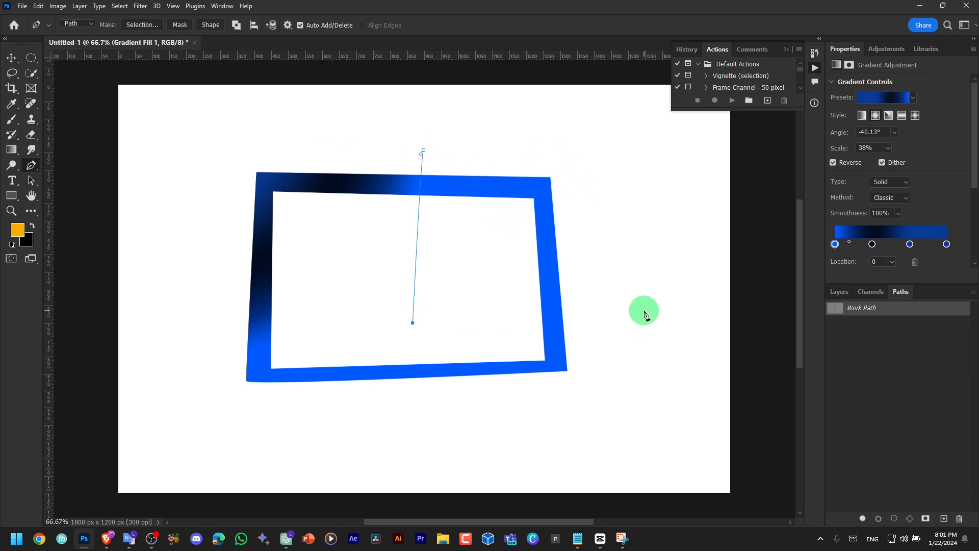
click(453, 141)
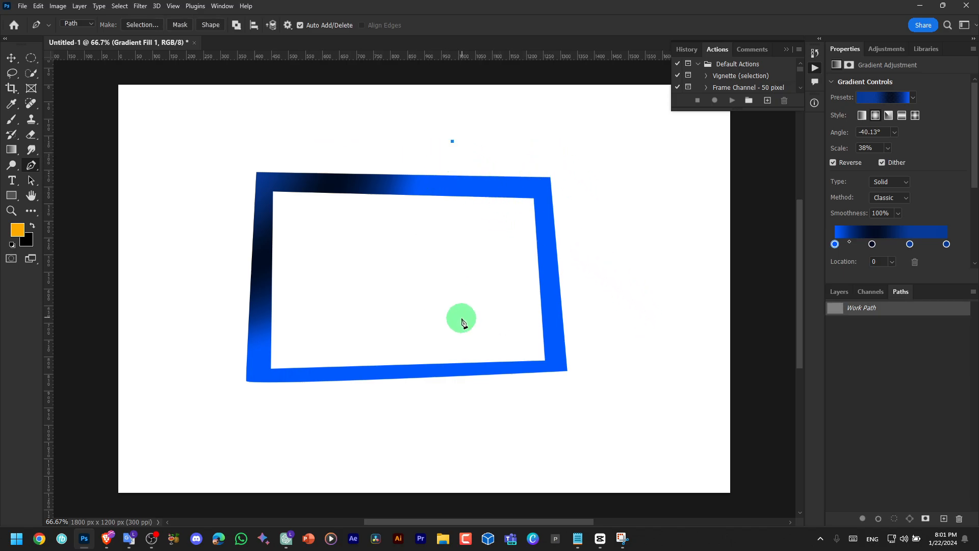
click(459, 321)
click(684, 321)
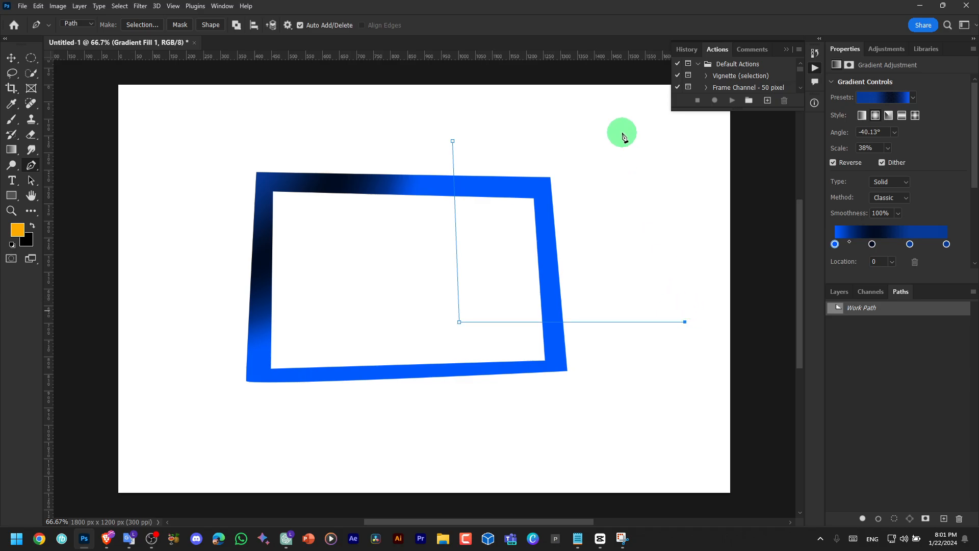
click(685, 125)
click(452, 141)
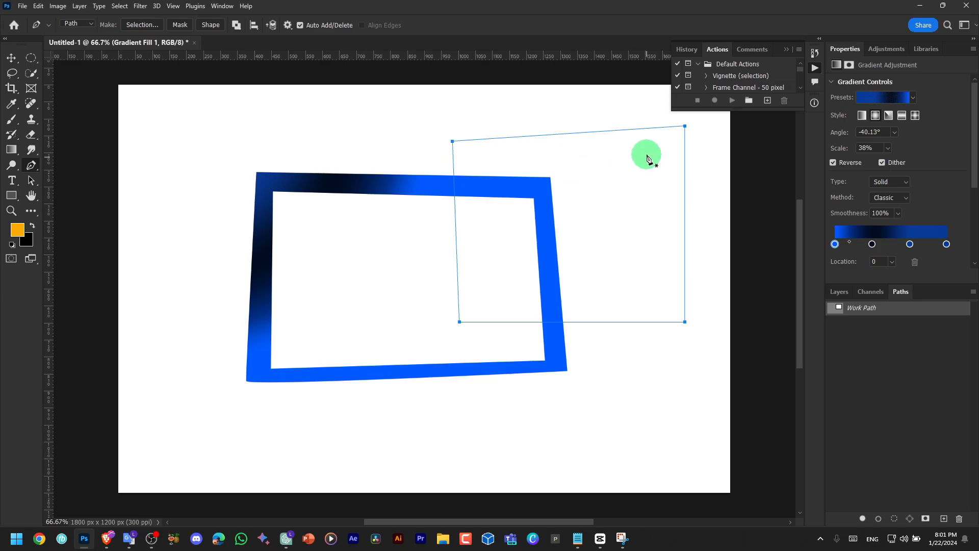
Step: Make a new anti-aliased selection from the path with a feather radius of 0 pixels
right_click(532, 137)
click(565, 198)
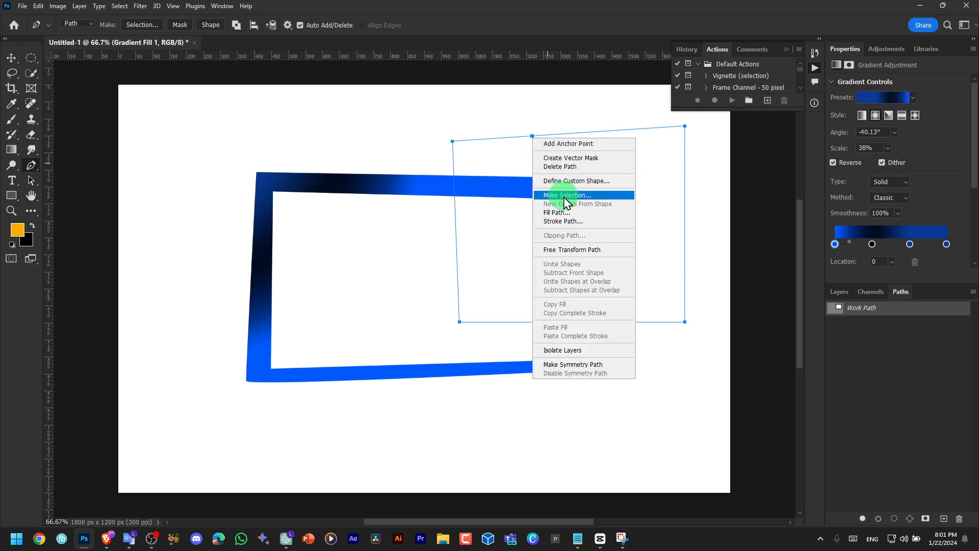
click(566, 199)
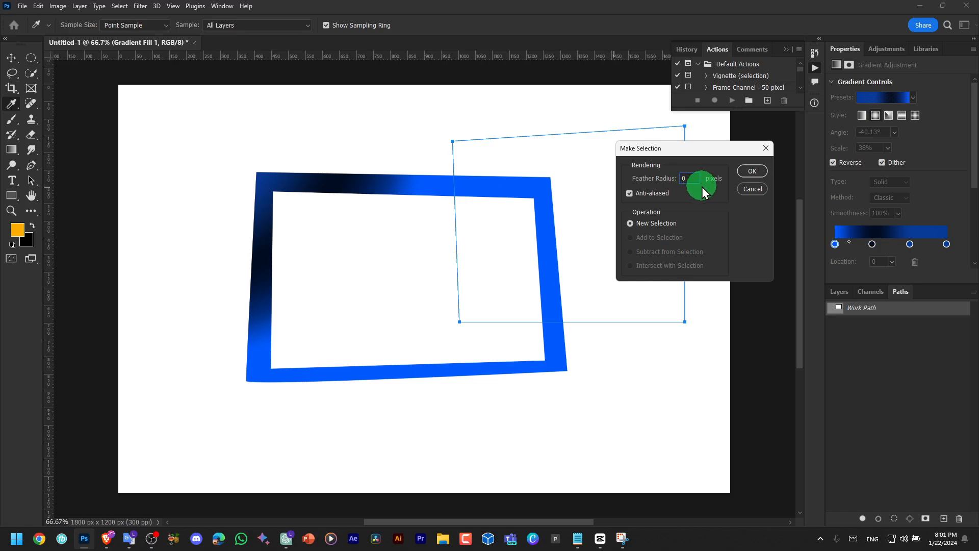
double_click(687, 178)
click(748, 173)
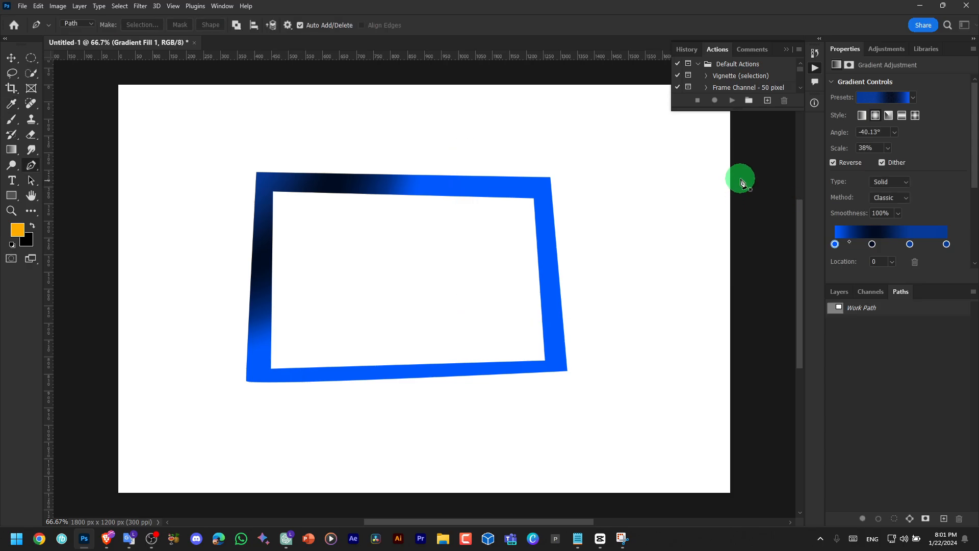
Step: Paint the selected area orange with the Brush tool, and convert the work path into a selection again
click(11, 120)
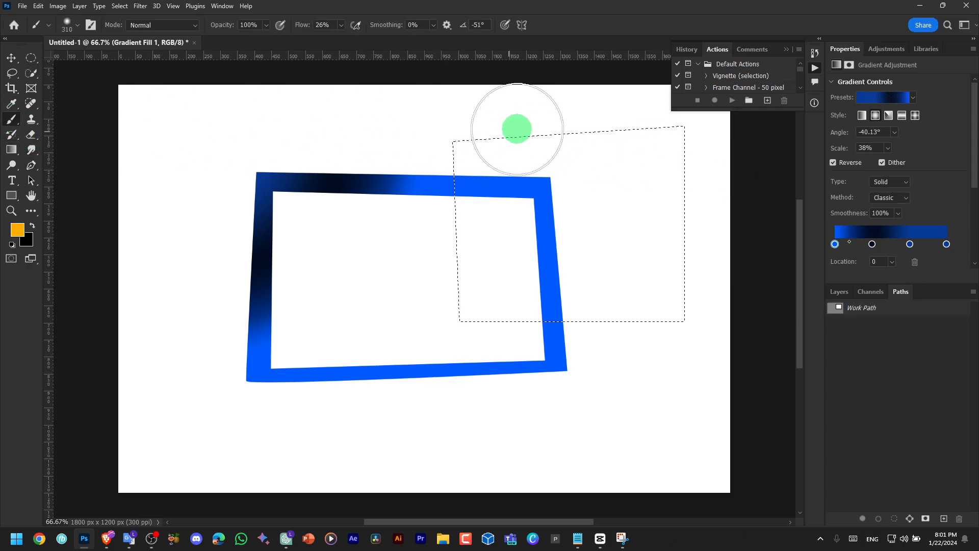
mouse_move(517, 129)
mouse_down()
mouse_move(357, 238)
mouse_move(575, 139)
mouse_move(633, 138)
mouse_move(417, 308)
mouse_move(577, 344)
mouse_move(708, 244)
mouse_move(616, 251)
mouse_move(453, 343)
mouse_move(405, 341)
mouse_up()
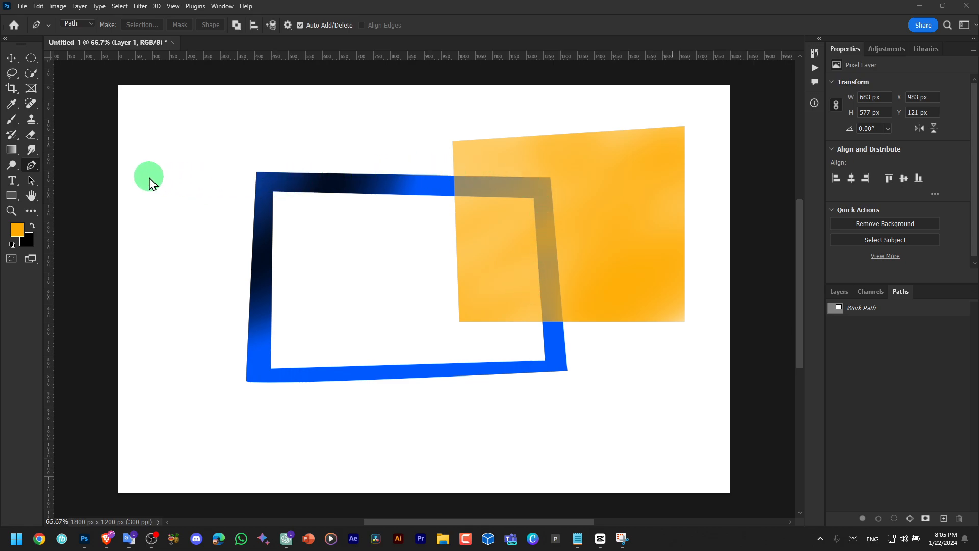
key(ctrl+Return)
Step: Switch the Pen tool to Shape mode and draw a closed orange four-sided shape, about 342 by 402 px, in the canvas's upper-left corner
right_click(31, 167)
click(81, 164)
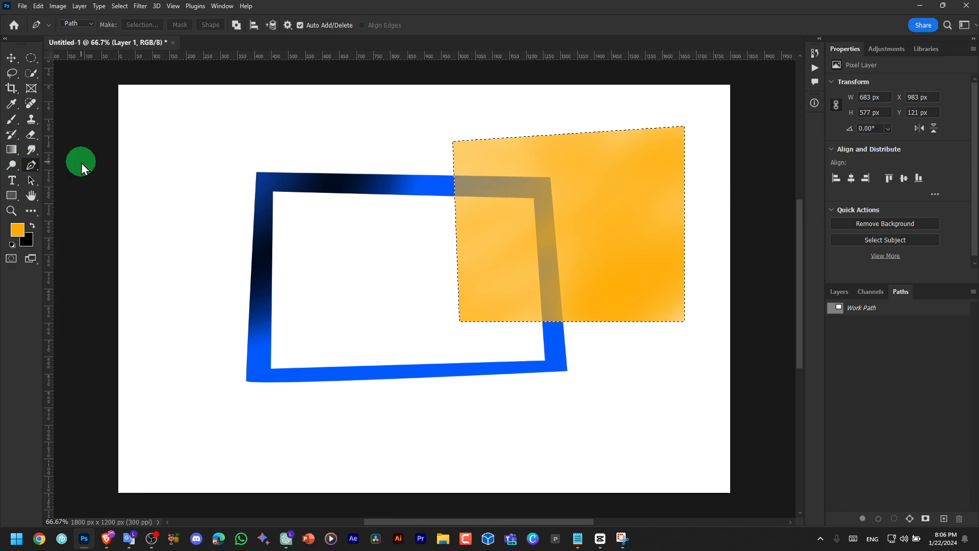
click(84, 26)
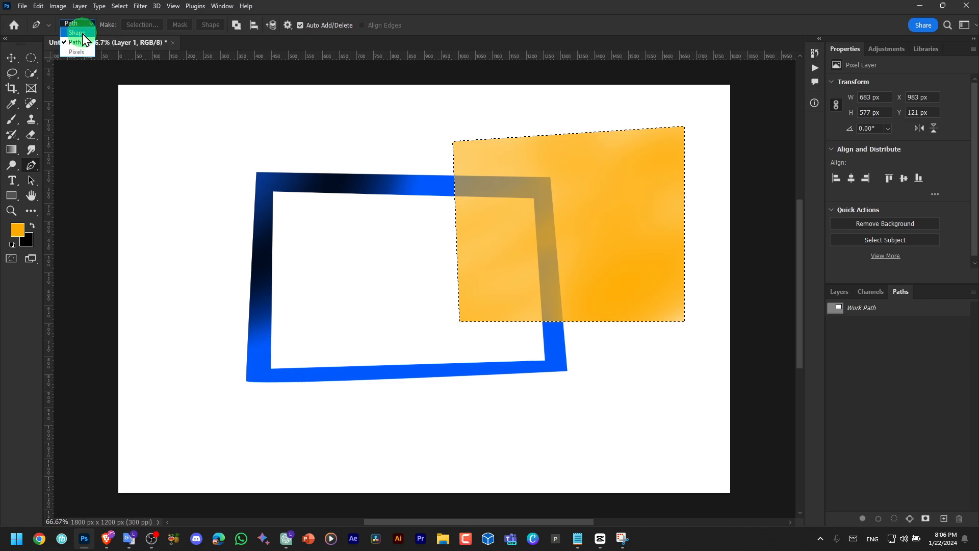
click(82, 33)
click(271, 116)
click(180, 117)
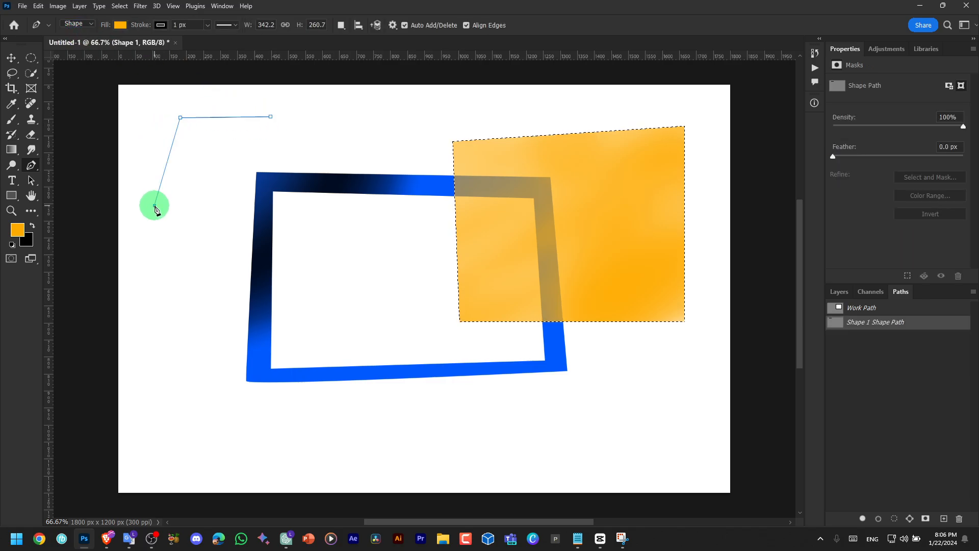
click(155, 206)
click(215, 253)
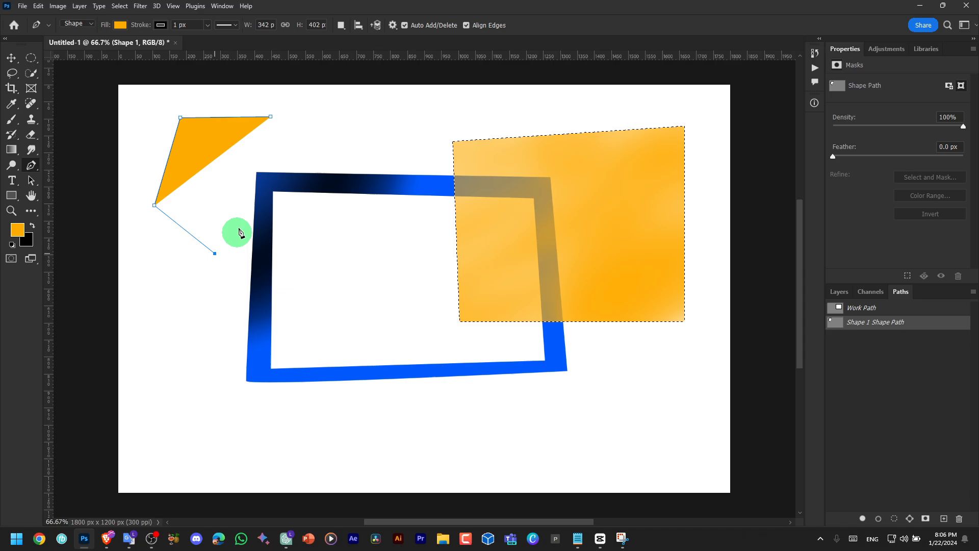
click(271, 118)
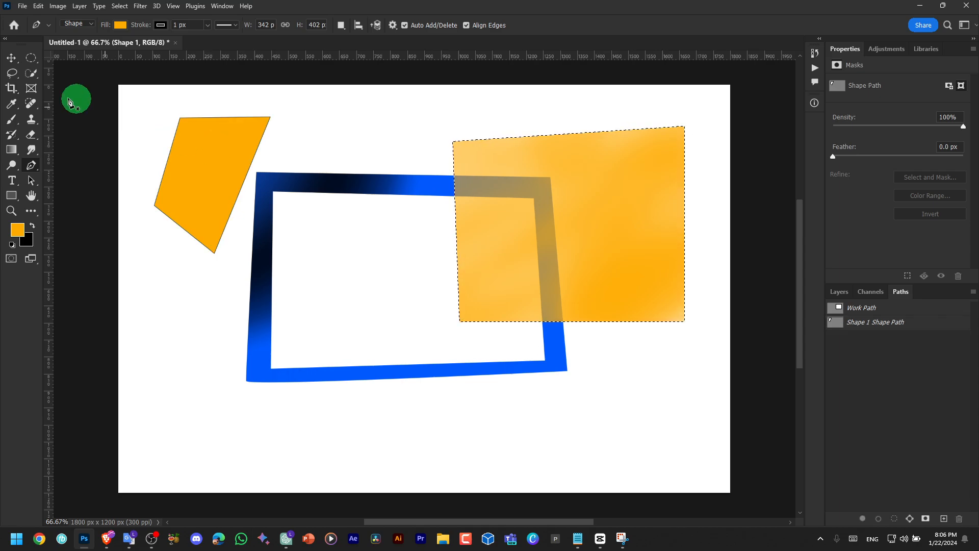
Step: Try moving the orange four-sided shape with the Move tool, and undo the move
click(11, 57)
drag(238, 154, 230, 132)
key(ctrl+z)
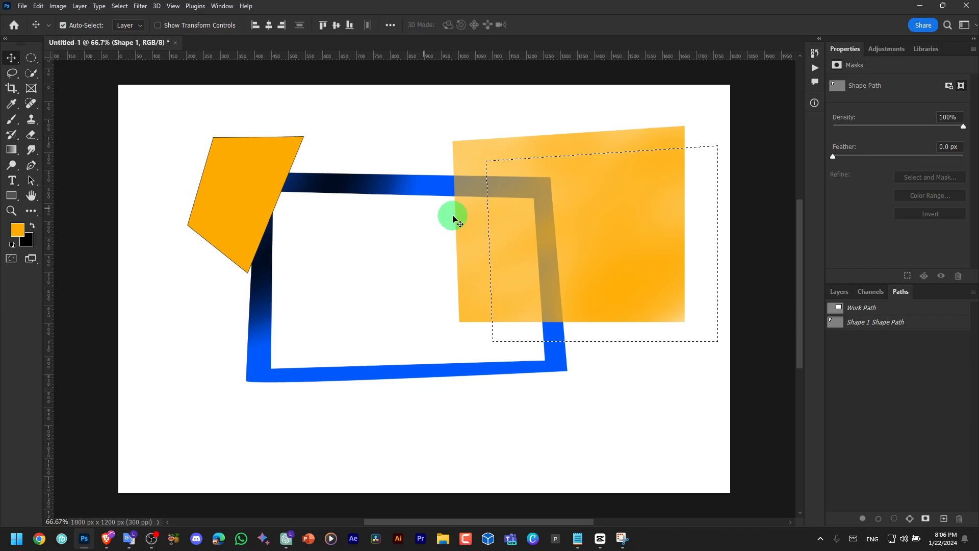
Step: Show the document's layers
click(836, 290)
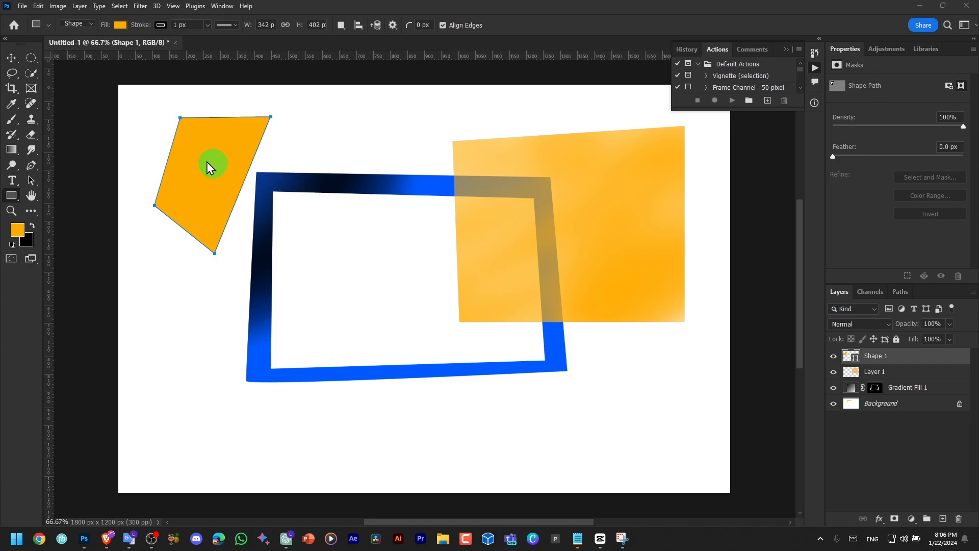
Step: Change the four-sided shape's fill from orange to a dark magenta custom colour using the Color Picker
click(120, 25)
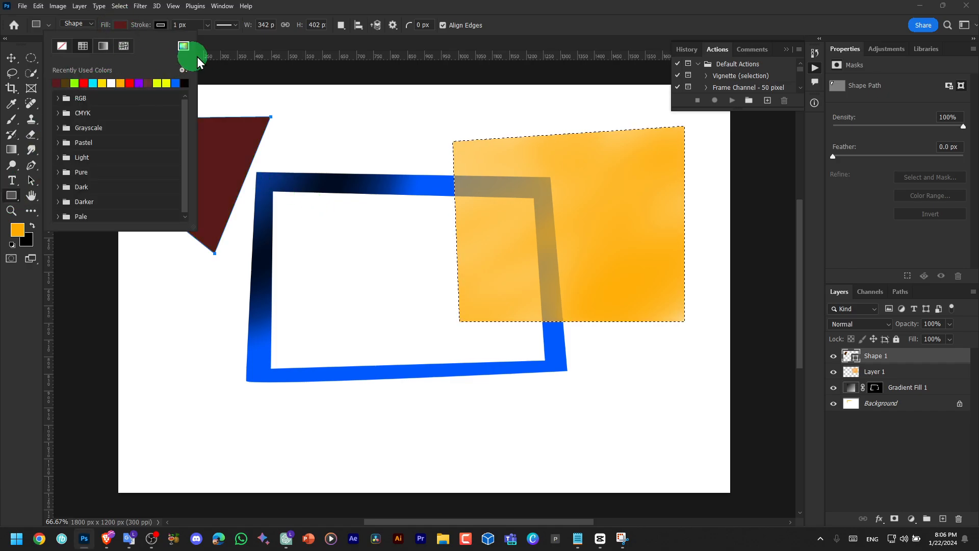
click(183, 46)
drag(237, 175, 524, 99)
click(280, 198)
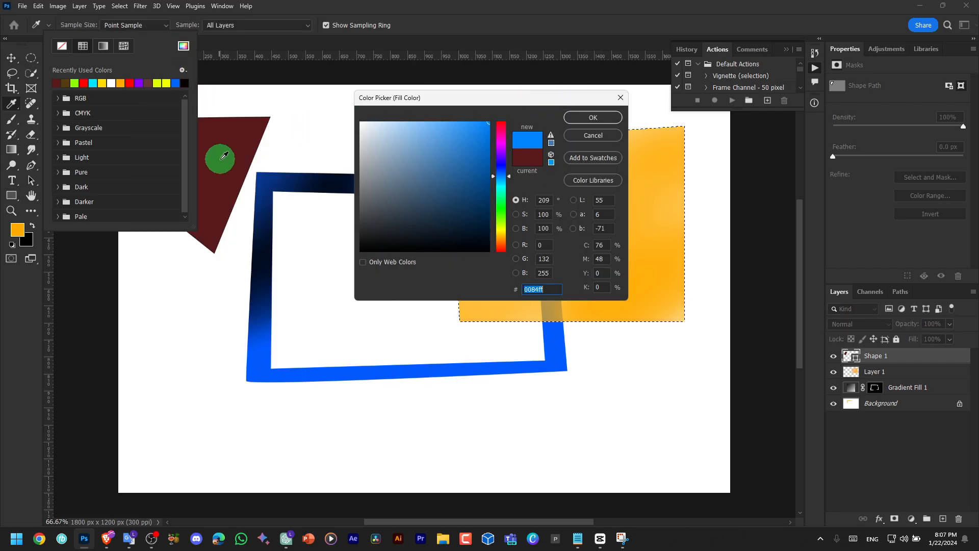
click(501, 137)
mouse_move(473, 199)
mouse_down()
mouse_move(441, 139)
mouse_move(502, 185)
mouse_up()
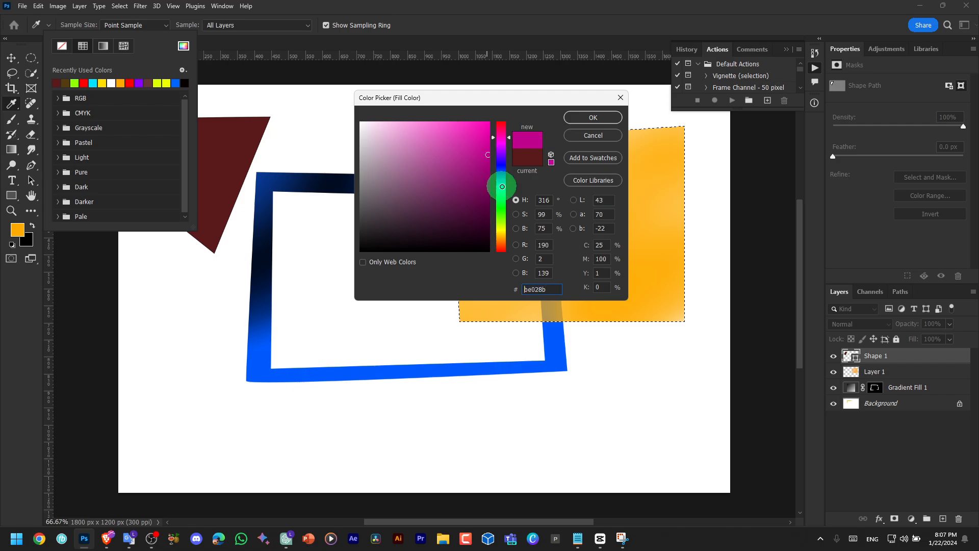
click(614, 117)
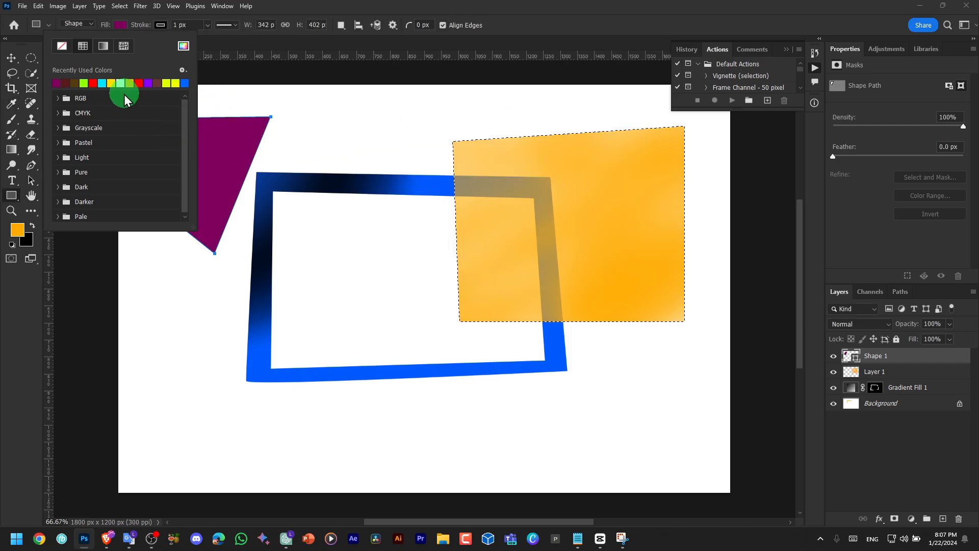
Step: Try recently used colour swatches as the four-sided shape's fill
click(120, 83)
click(120, 84)
click(75, 86)
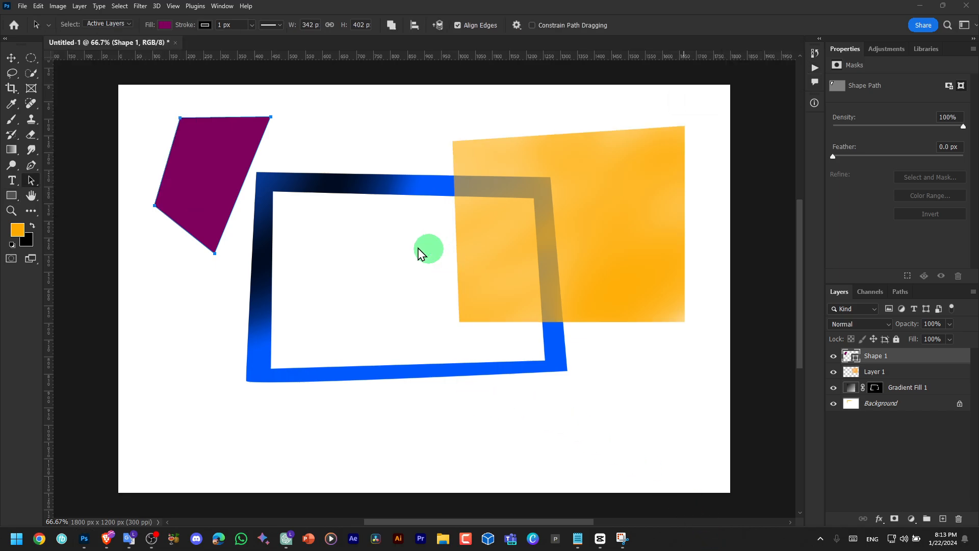
Step: Reposition the dark magenta shape with the Path Selection tool, duplicate it five times across the canvas, and deselect the active selection
click(216, 144)
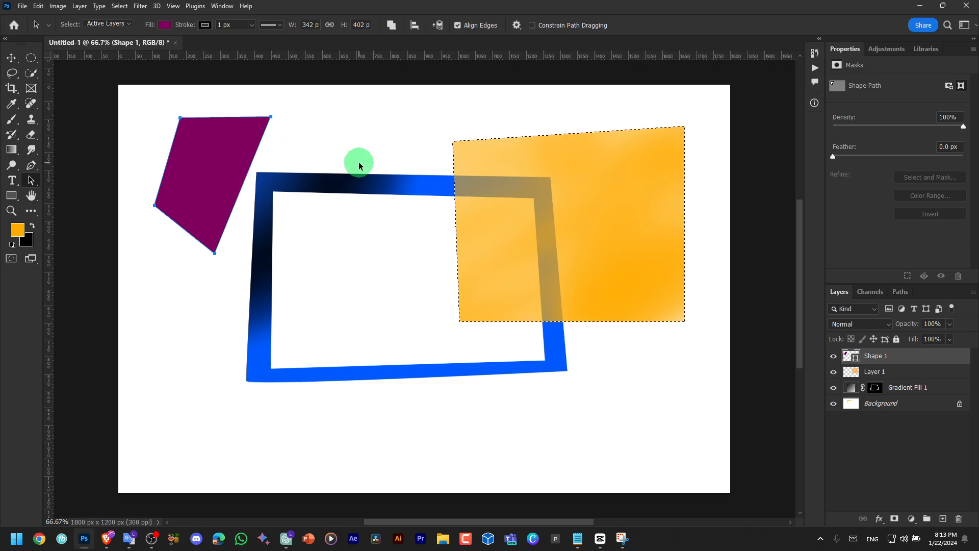
drag(239, 142, 277, 273)
alt+drag(278, 273, 448, 409)
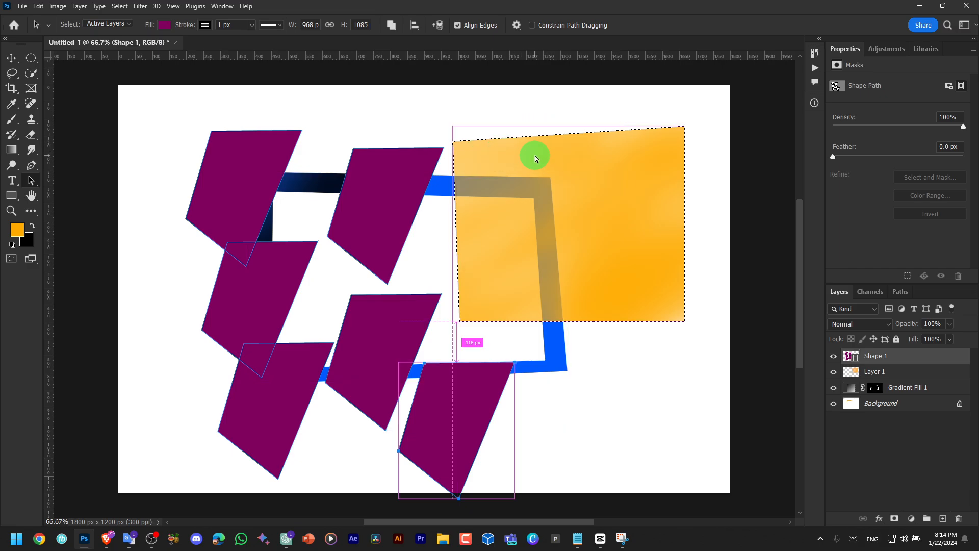
key(ctrl+d)
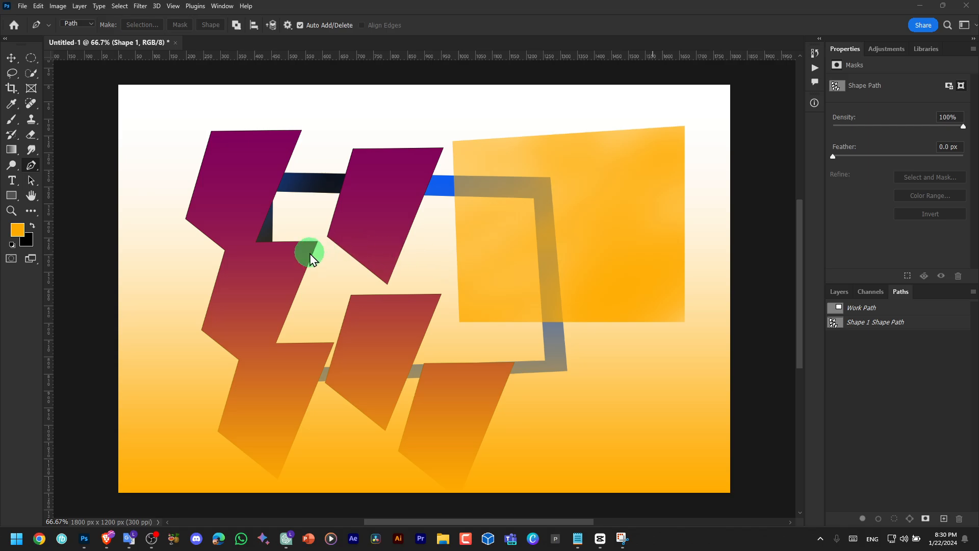
Step: Draw an open seven-point work path with the Pen tool in Path mode, running along the canvas's upper edge and down its right side
click(85, 26)
click(163, 122)
click(311, 105)
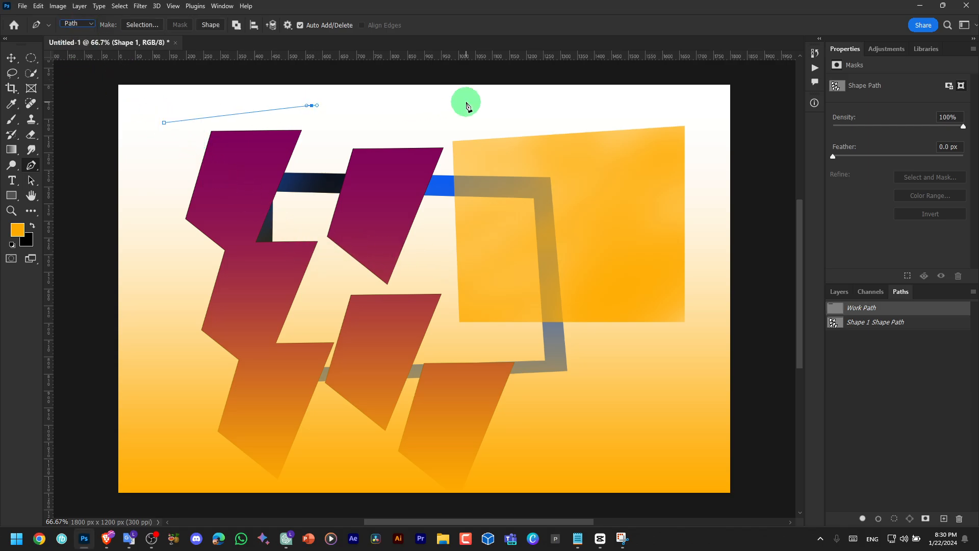
click(466, 102)
click(623, 96)
click(699, 151)
click(699, 252)
click(661, 320)
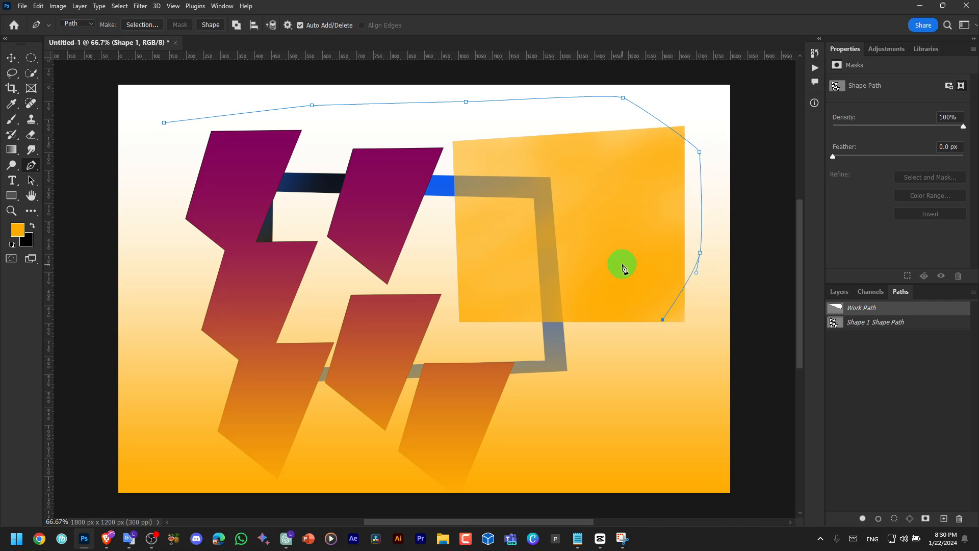
key(Return)
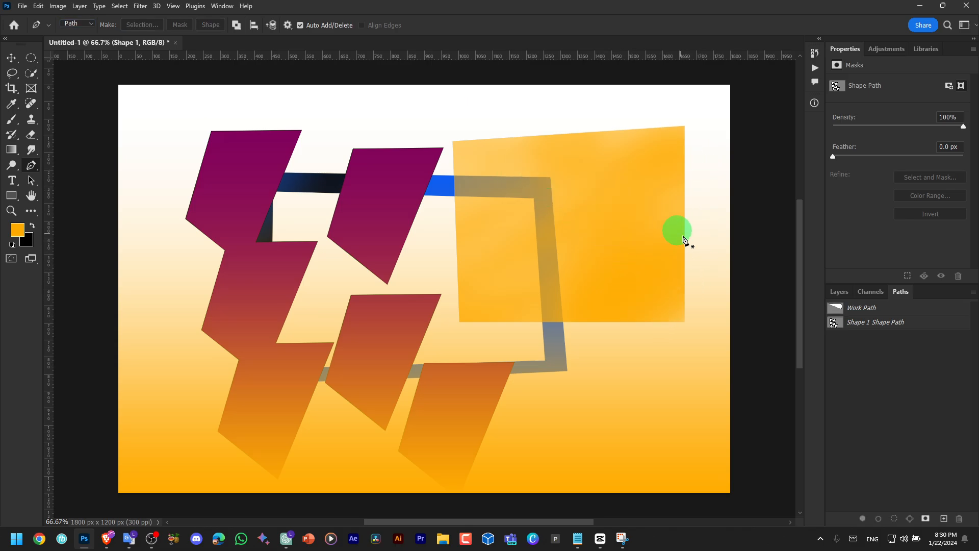
Step: Select the open Work Path and create an orange Solid Color fill layer named Color Fill 1 from it
click(837, 307)
click(861, 323)
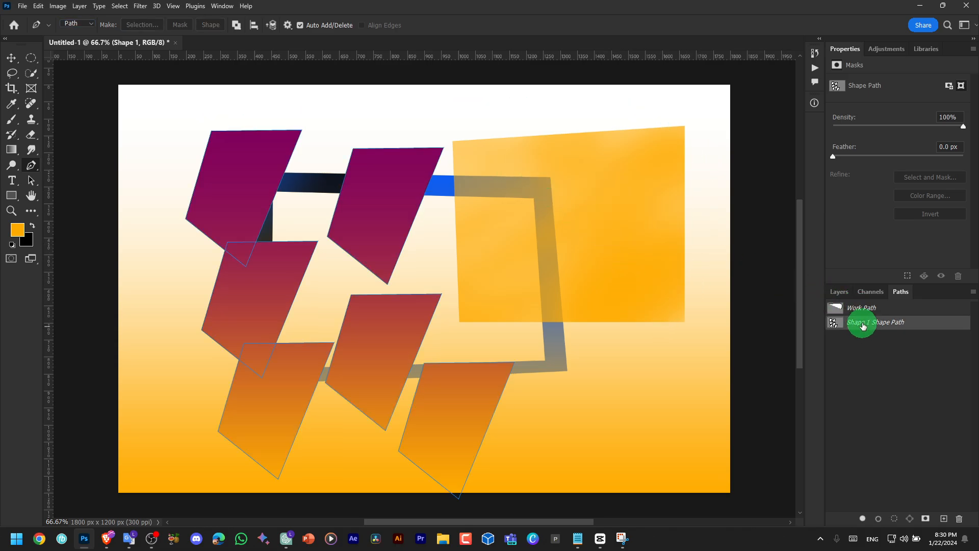
click(852, 308)
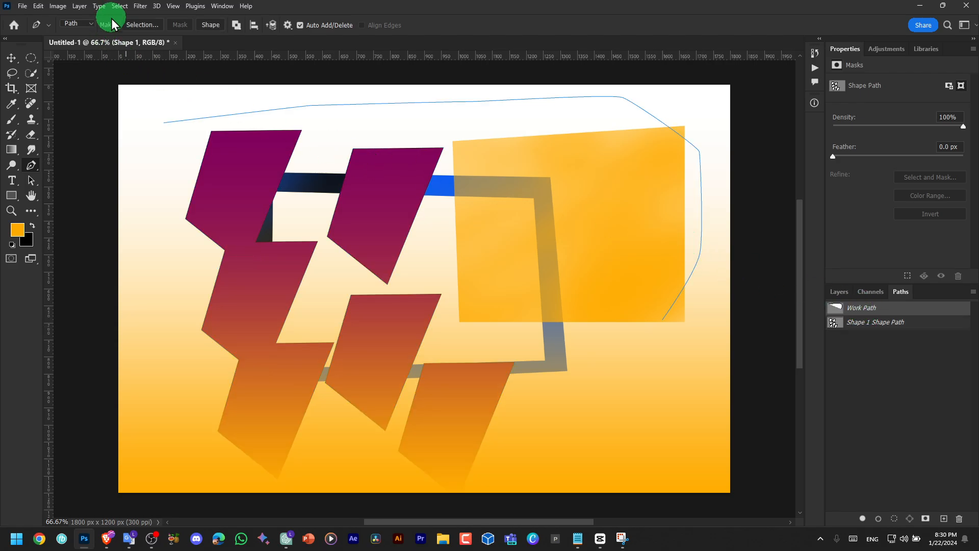
click(82, 6)
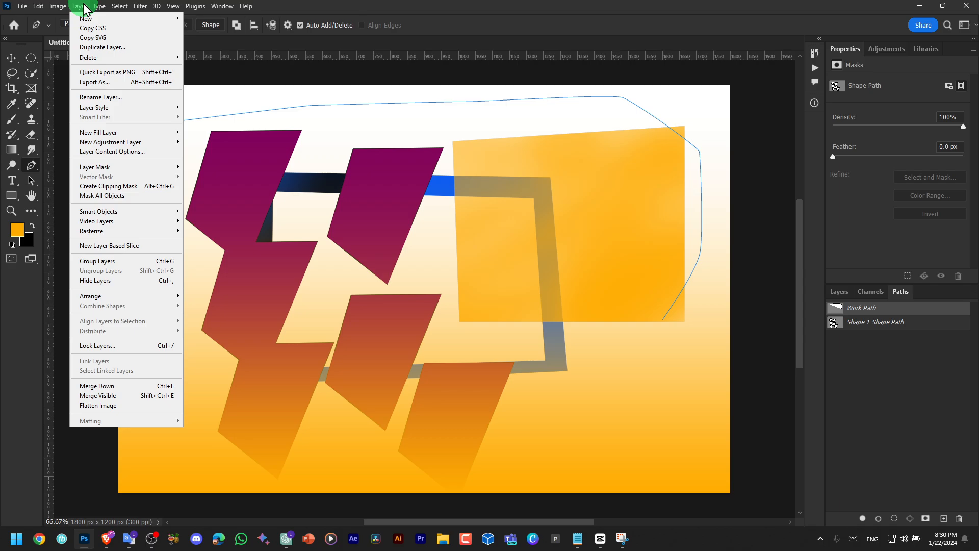
mouse_move(120, 135)
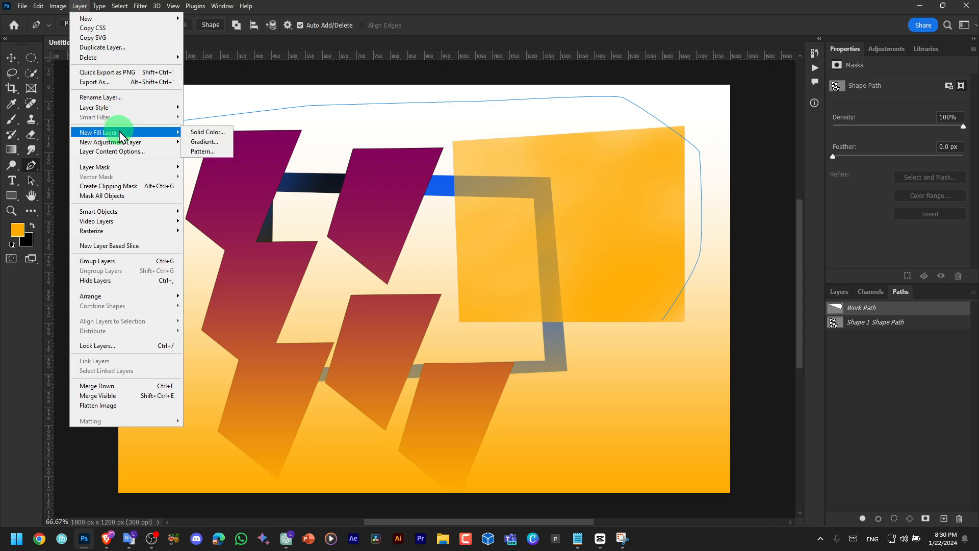
click(200, 132)
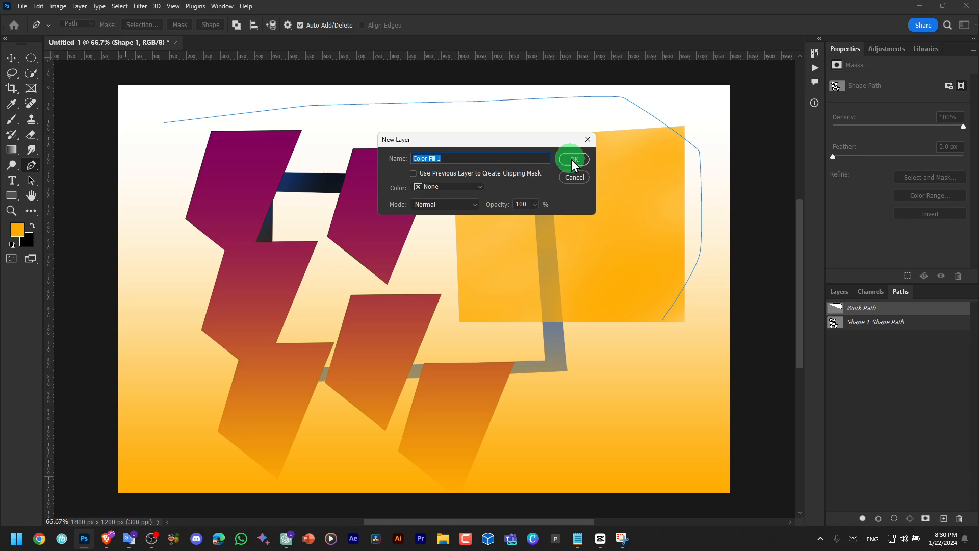
click(572, 160)
drag(517, 102, 296, 240)
click(364, 251)
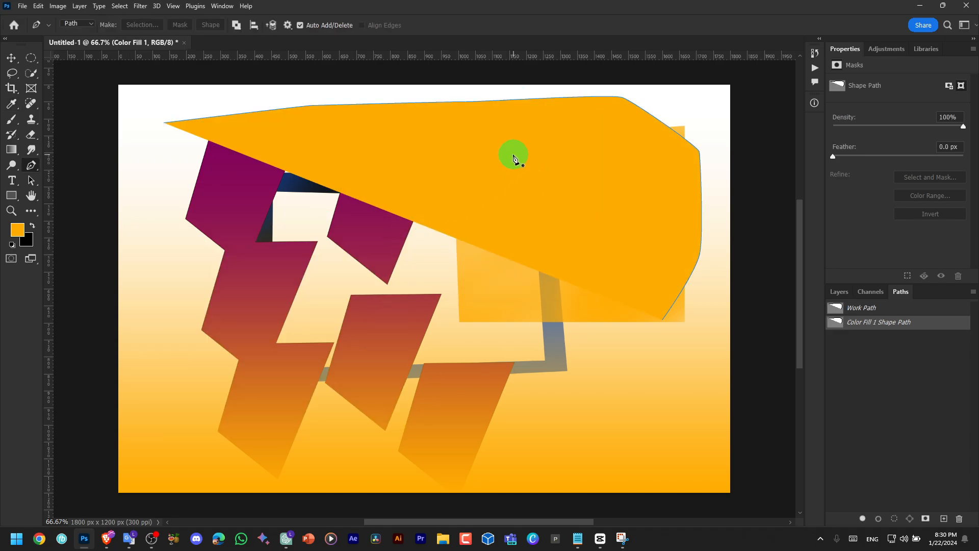
Step: Switch to the Move tool and select the Gradient Fill 2 layer on the canvas
click(11, 57)
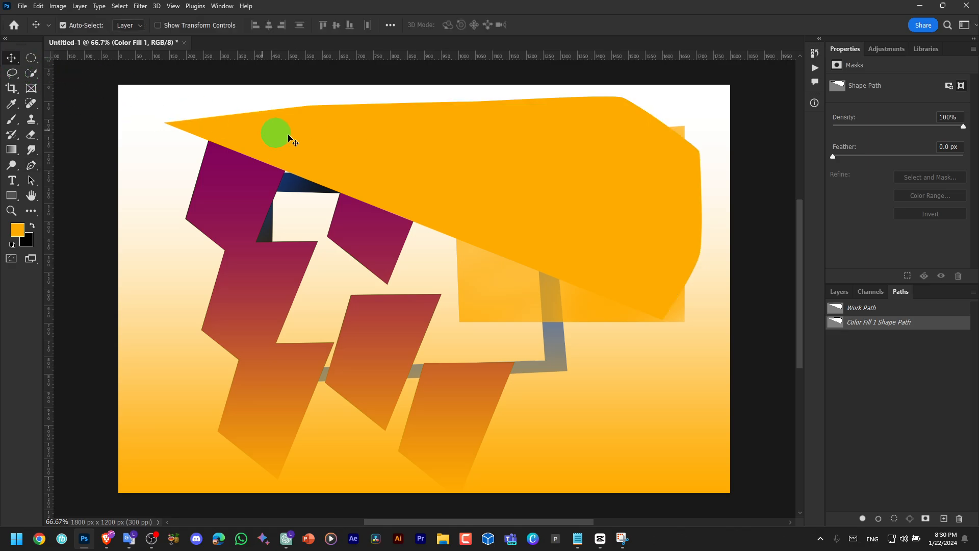
click(279, 176)
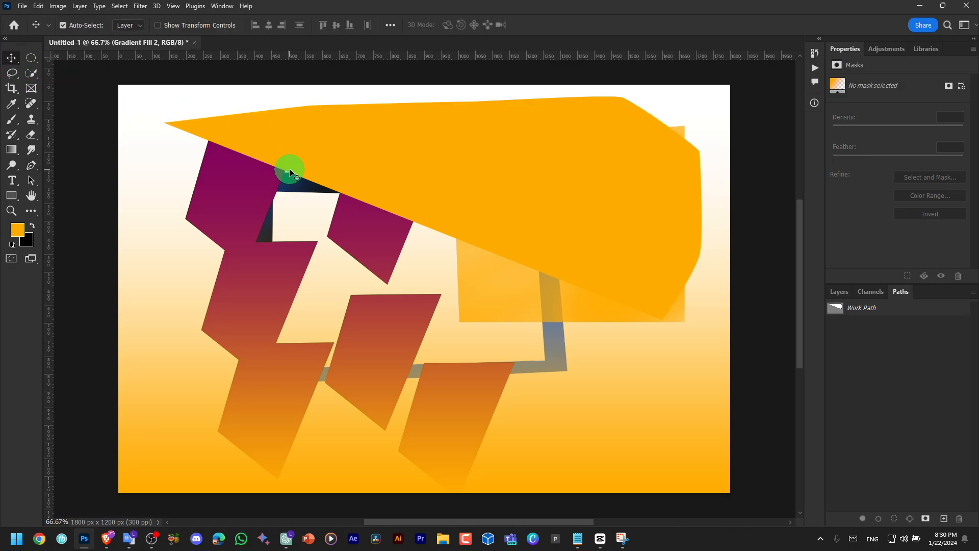